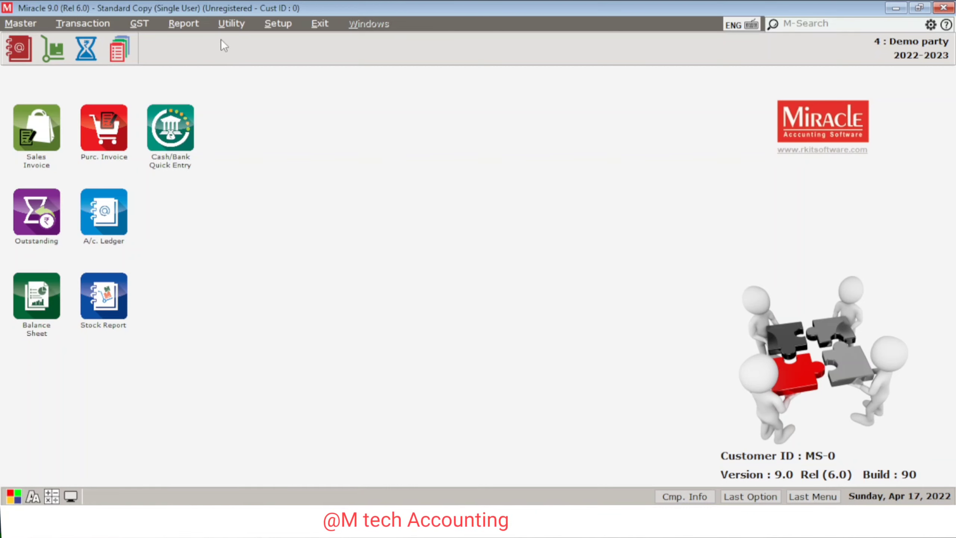
Step: Open the Account Ledger report from the account books
{"action": "left_click", "coordinate": [187, 24]}
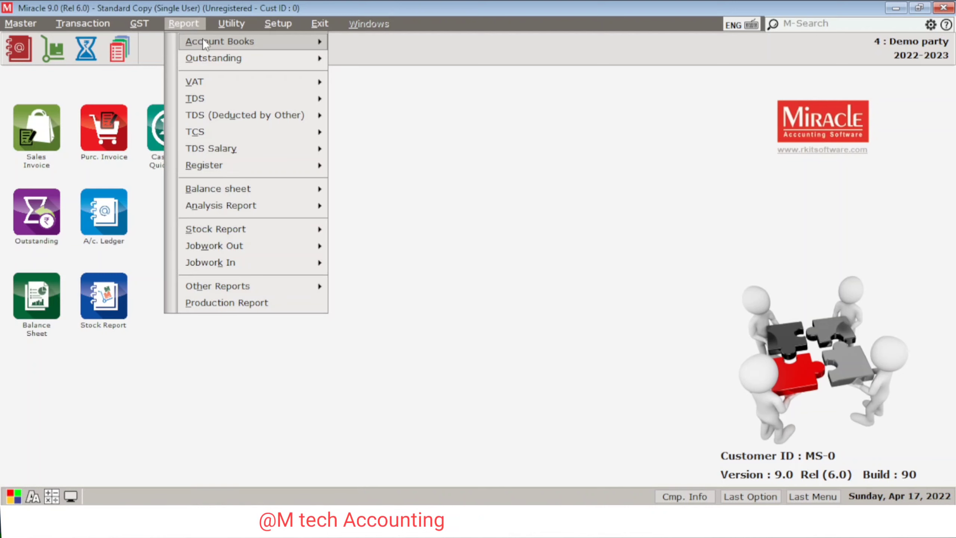
{"action": "mouse_move", "coordinate": [204, 42]}
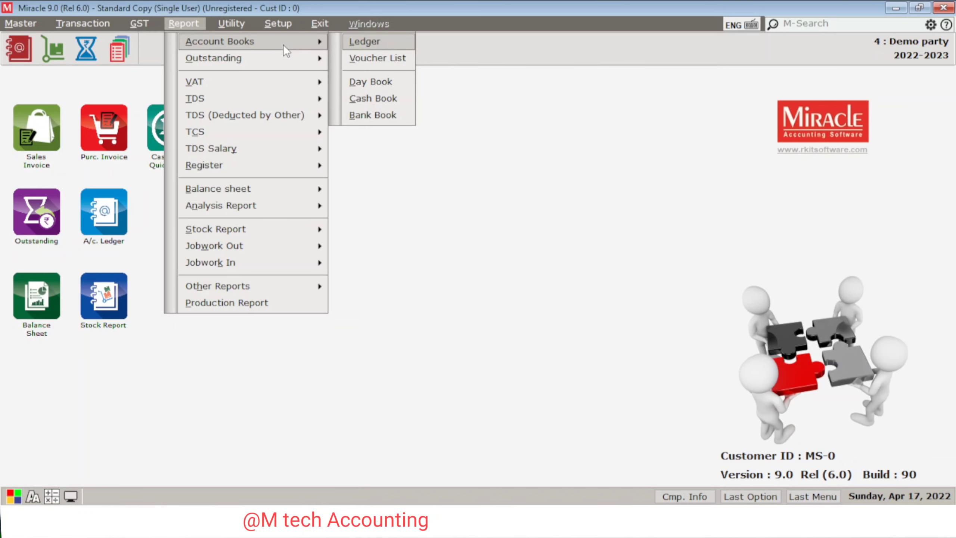
{"action": "left_click", "coordinate": [358, 37]}
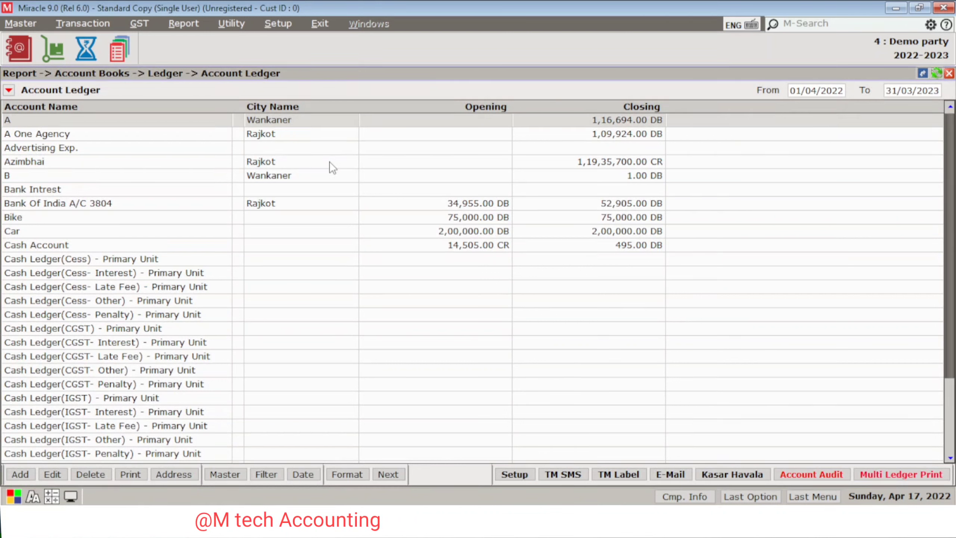
Step: Open the ledger setup and review its Printing Options down to the Advance Printing Options
{"action": "left_click", "coordinate": [511, 473]}
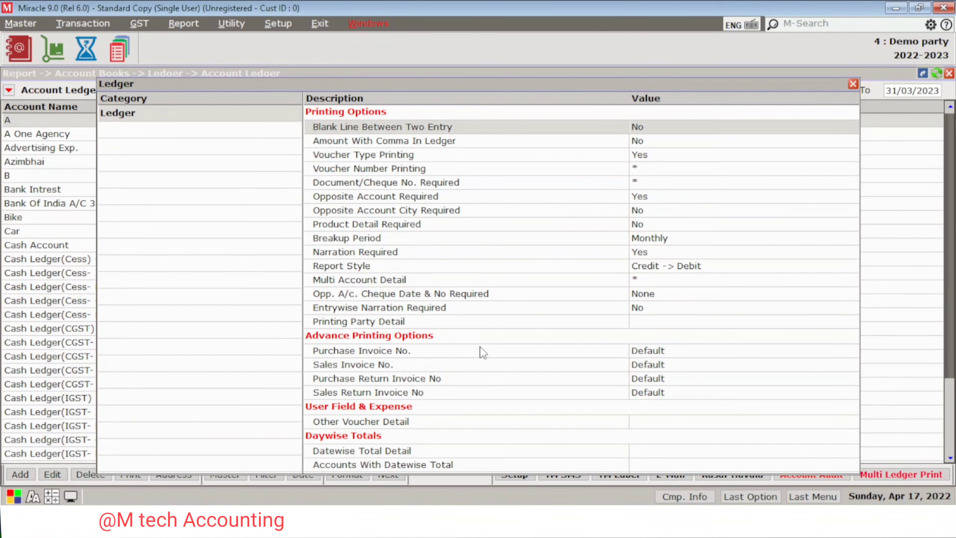
{"action": "key", "text": "Up"}
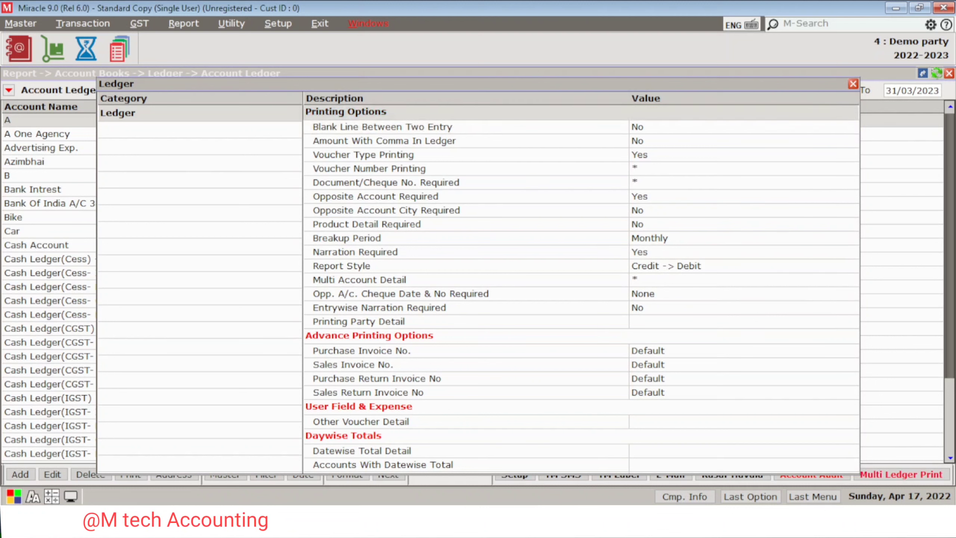
{"action": "key", "text": "Down"}
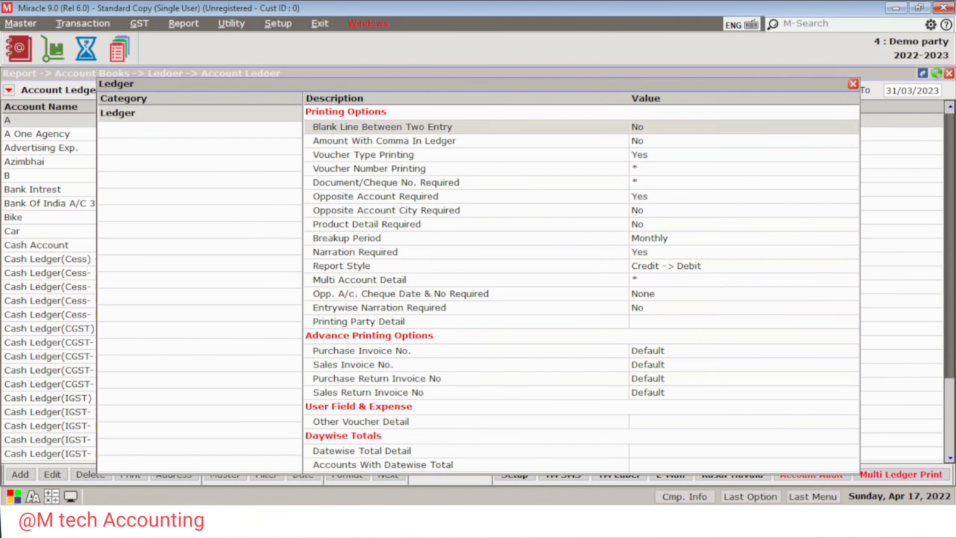
{"action": "key", "text": "Down"}
{"action": "key", "text": "Down"}
{"action": "key", "text": "Down"}
{"action": "key", "text": "Down"}
{"action": "key", "text": "Down"}
{"action": "key", "text": "Down"}
{"action": "key", "text": "Down"}
{"action": "key", "text": "Down"}
{"action": "key", "text": "Down"}
{"action": "key", "text": "Down"}
{"action": "key", "text": "Down"}
{"action": "key", "text": "Down"}
{"action": "key", "text": "Down"}
{"action": "key", "text": "Down"}
{"action": "key", "text": "Down"}
{"action": "key", "text": "Down"}
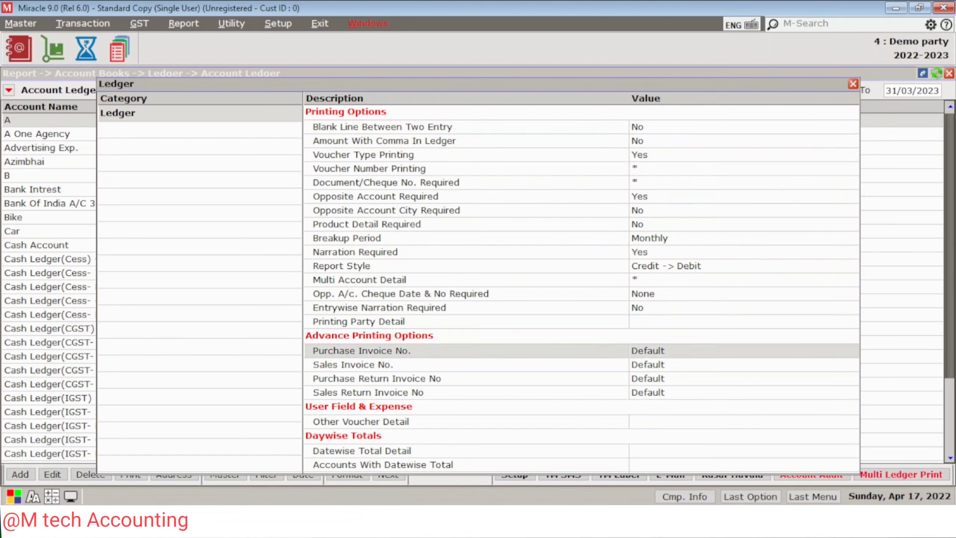
Step: Review the Advance Printing Options for purchase, sales, purchase return and sales return invoice numbers
{"action": "key", "text": "Up"}
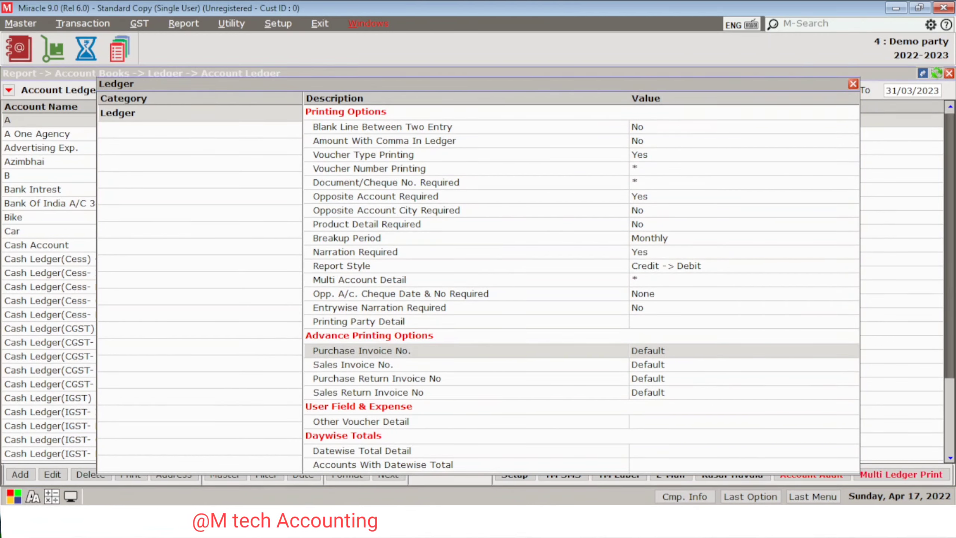
{"action": "key", "text": "Down"}
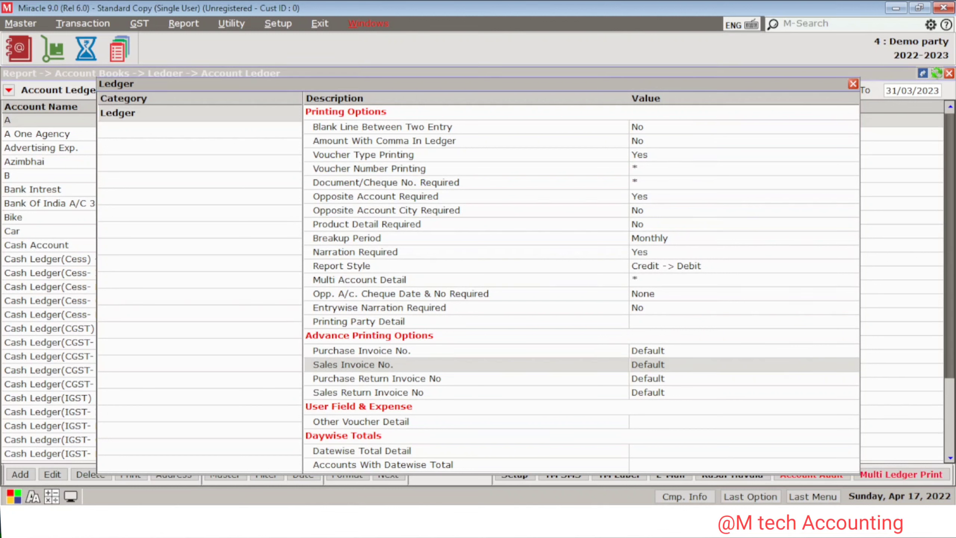
{"action": "left_click", "coordinate": [377, 377]}
{"action": "left_click", "coordinate": [368, 392]}
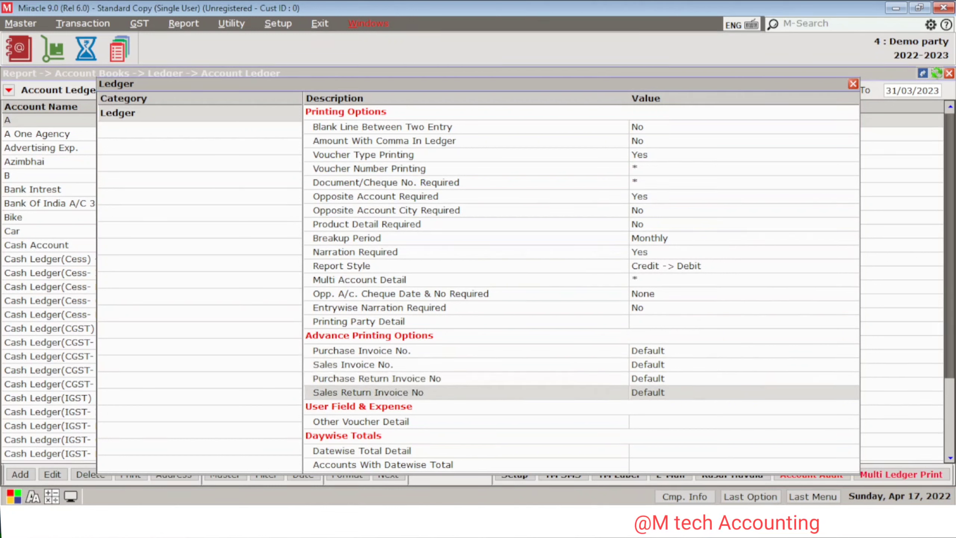
{"action": "left_click", "coordinate": [377, 378]}
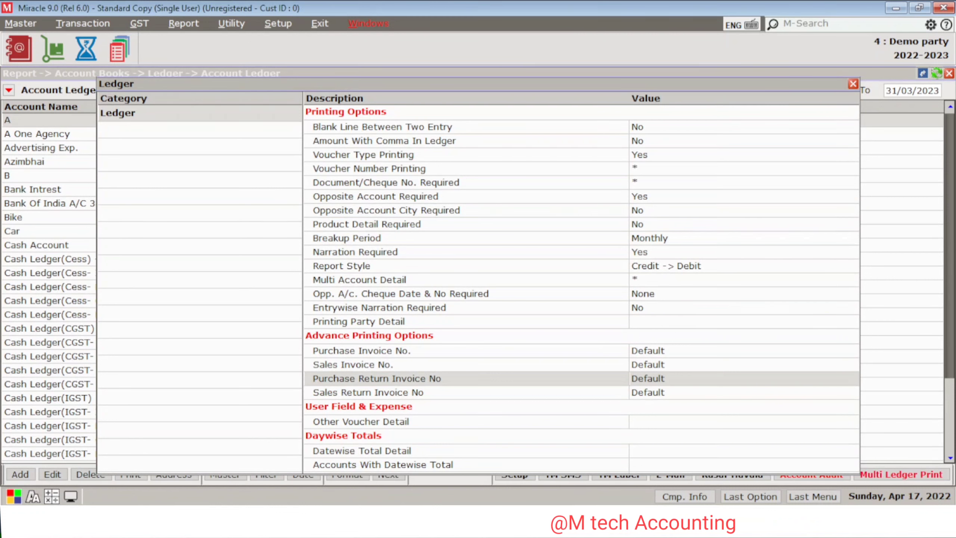
{"action": "left_click", "coordinate": [368, 392]}
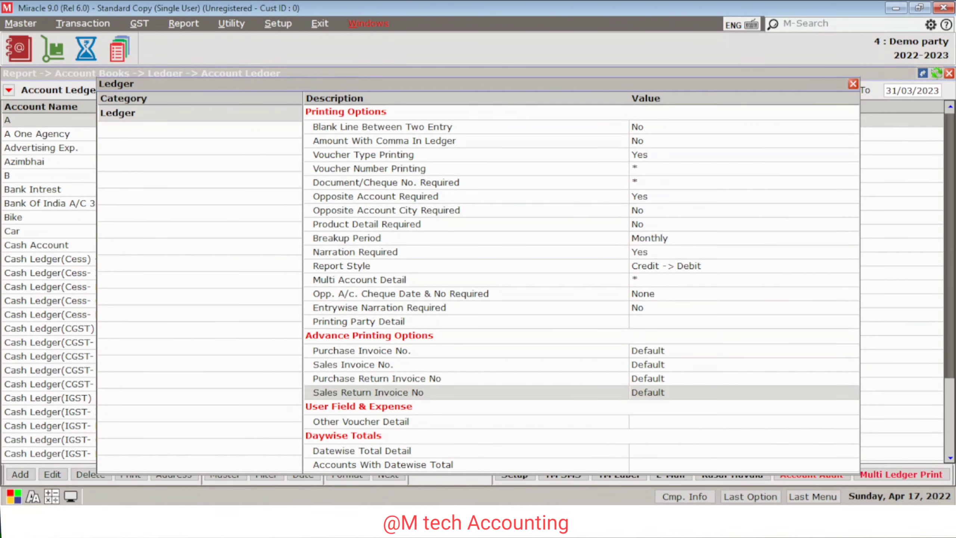
Step: View the Other Voucher Detail layout under User Field & Expense and close it without adding a row
{"action": "key", "text": "Down"}
{"action": "key", "text": "Down"}
{"action": "key", "text": "Down"}
{"action": "key", "text": "Down"}
{"action": "key", "text": "Down"}
{"action": "key", "text": "Down"}
{"action": "key", "text": "Up"}
{"action": "key", "text": "Up"}
{"action": "key", "text": "Up"}
{"action": "key", "text": "Up"}
{"action": "key", "text": "Up"}
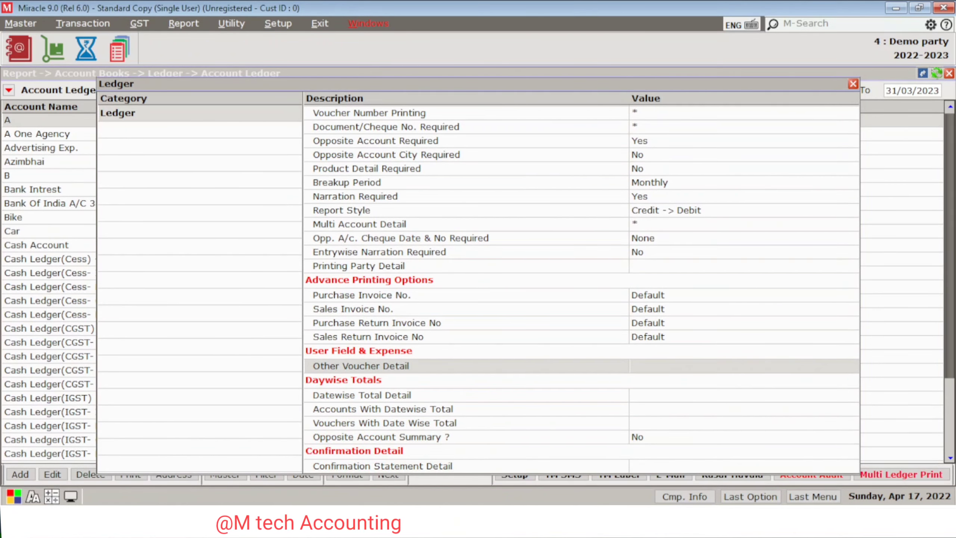
{"action": "key", "text": "Return"}
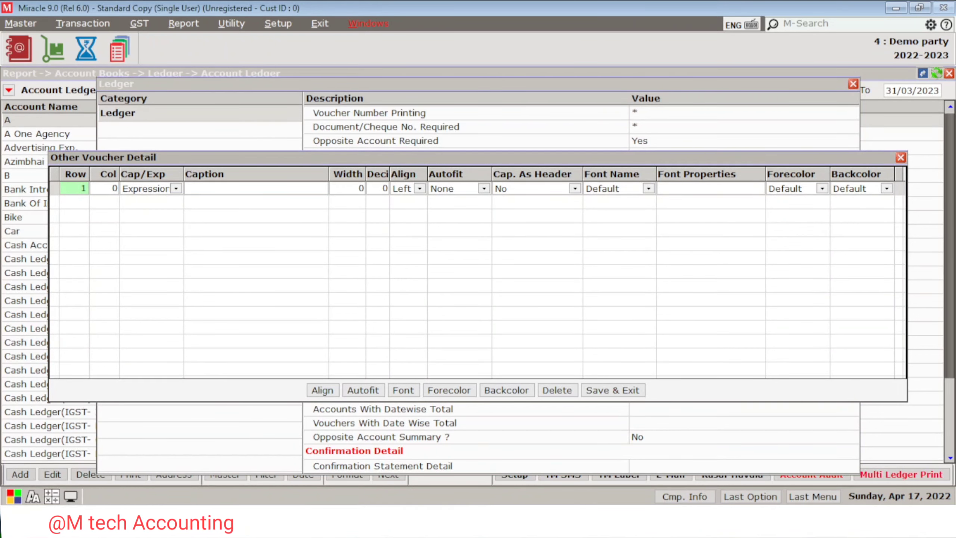
{"action": "key", "text": "Escape"}
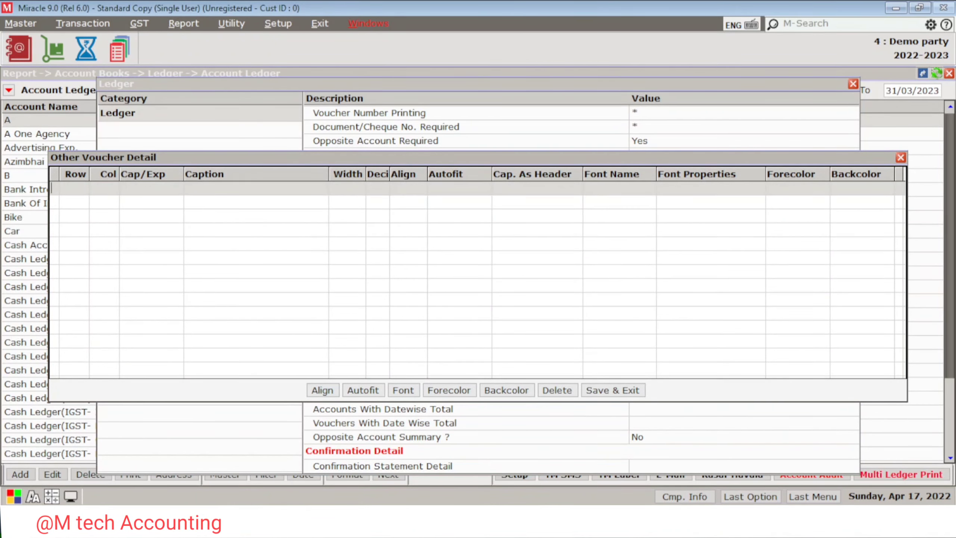
{"action": "key", "text": "Escape"}
{"action": "key", "text": "Return"}
{"action": "key", "text": "Down"}
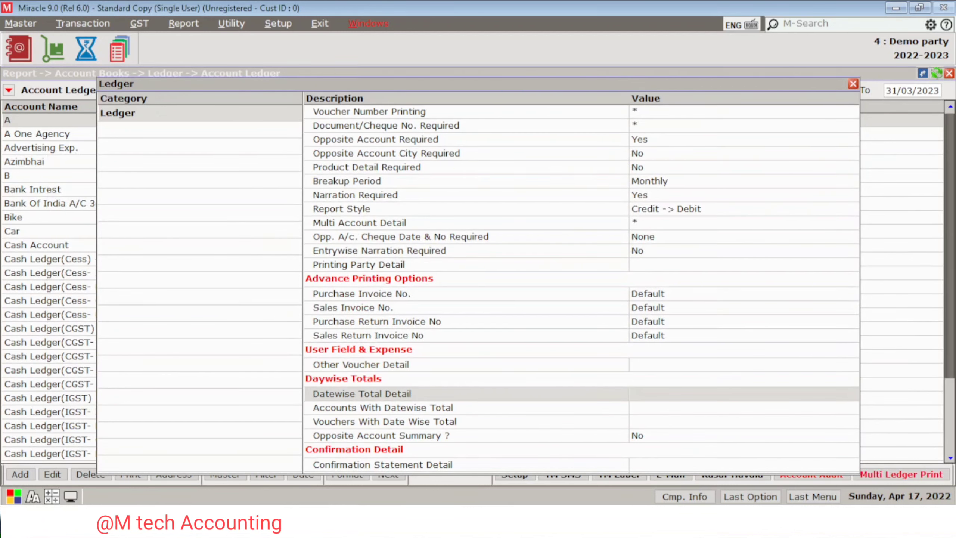
Step: Look through the Daywise Totals options, including the choices for Datewise Total Detail
{"action": "key", "text": "Return"}
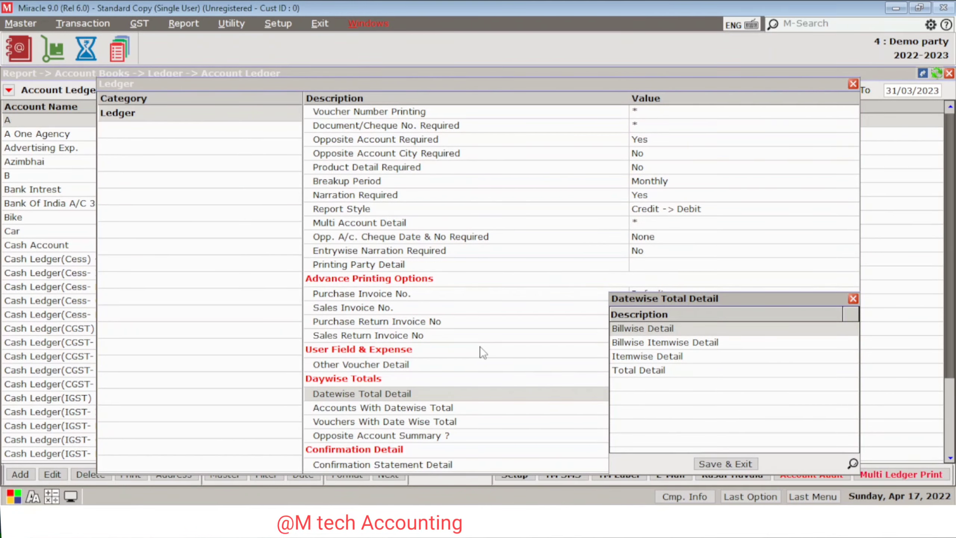
{"action": "key", "text": "Escape"}
{"action": "key", "text": "Down"}
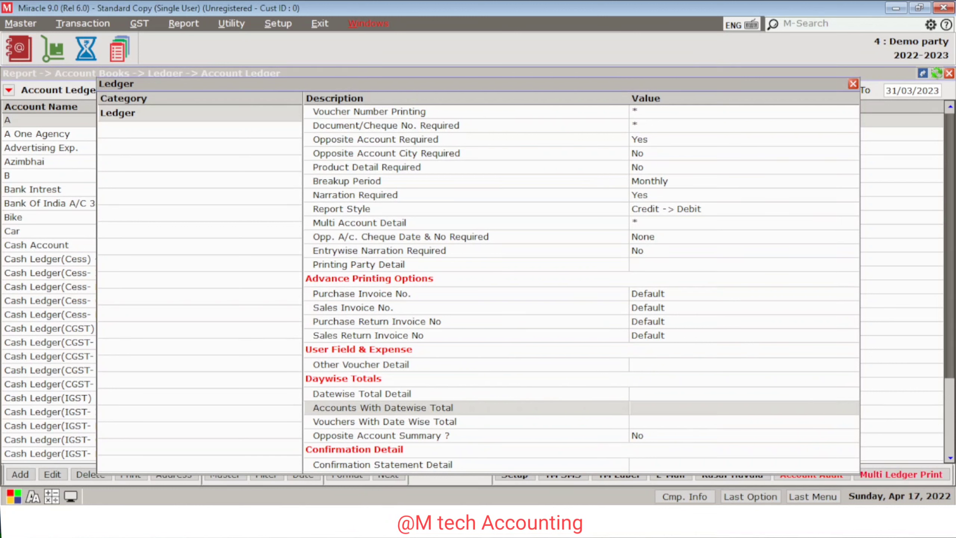
{"action": "key", "text": "Down"}
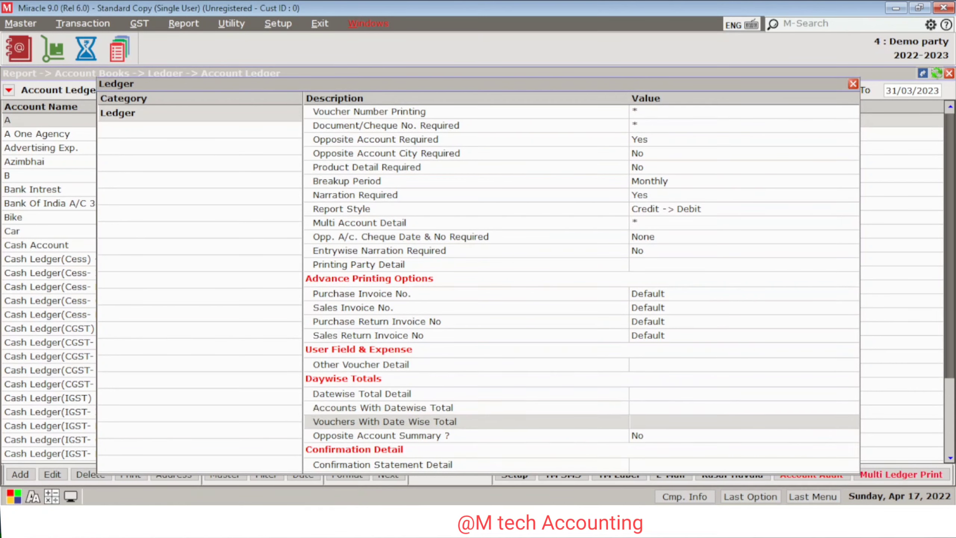
{"action": "key", "text": "Down"}
{"action": "key", "text": "Down"}
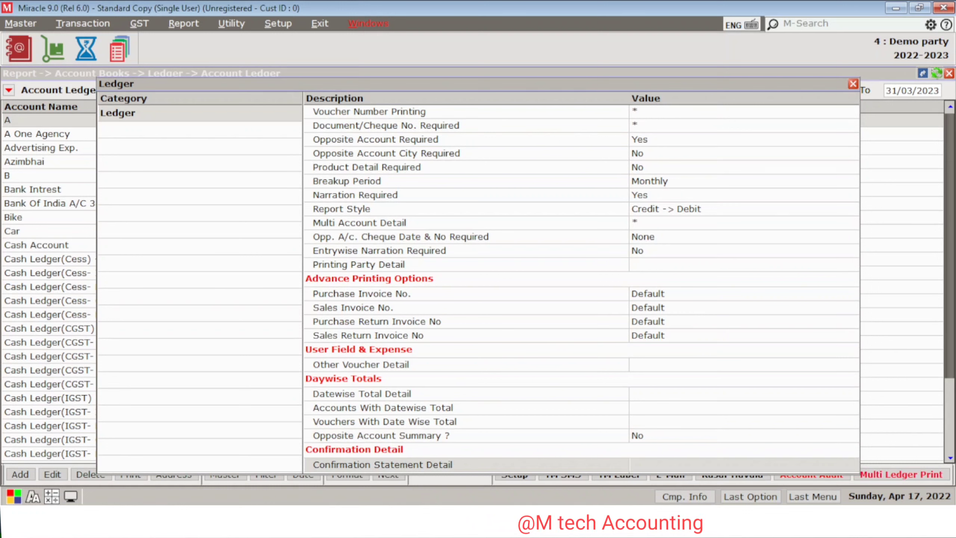
Step: Try to edit the predefined Confirmation Letter in the Confirmation Statement Detail
{"action": "key", "text": "Return"}
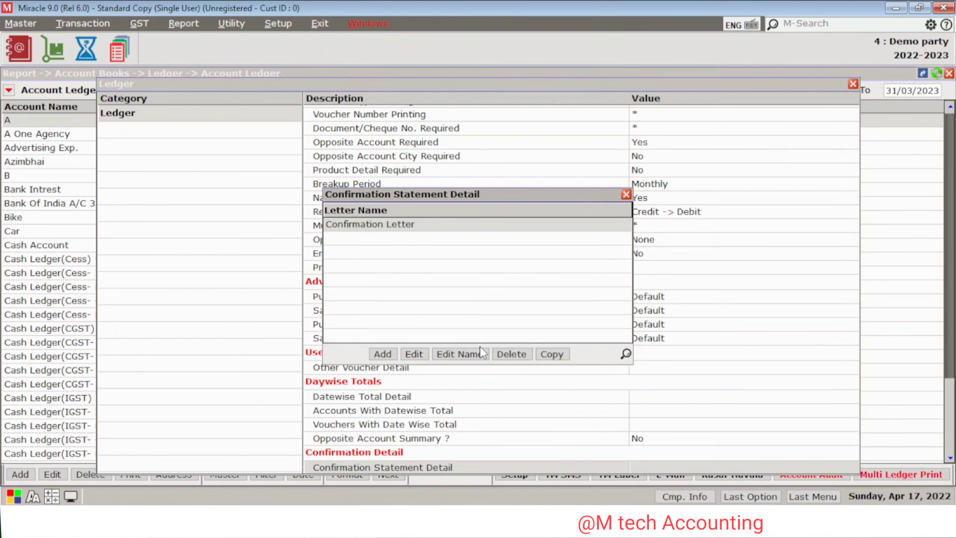
{"action": "left_click", "coordinate": [481, 348]}
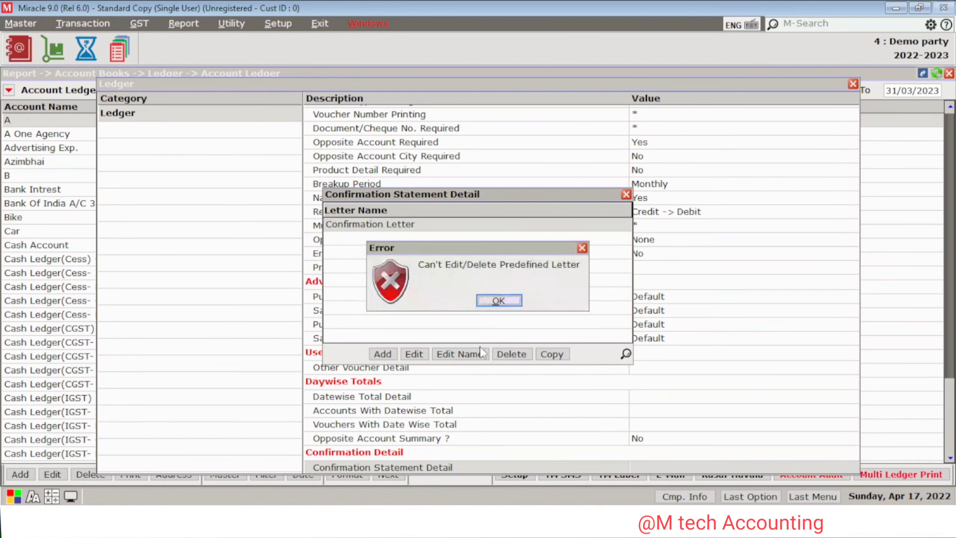
{"action": "key", "text": "Return"}
{"action": "key", "text": "Escape"}
Step: Go back over the ledger settings up to Printing Options and close the setup
{"action": "key", "text": "Up"}
{"action": "key", "text": "Up"}
{"action": "key", "text": "Up"}
{"action": "key", "text": "Up"}
{"action": "key", "text": "Up"}
{"action": "key", "text": "Up"}
{"action": "key", "text": "Up"}
{"action": "key", "text": "Up"}
{"action": "key", "text": "Up"}
{"action": "key", "text": "Up"}
{"action": "key", "text": "Up"}
{"action": "key", "text": "Up"}
{"action": "key", "text": "Up"}
{"action": "key", "text": "Up"}
{"action": "key", "text": "Up"}
{"action": "key", "text": "Up"}
{"action": "key", "text": "Up"}
{"action": "key", "text": "Up"}
{"action": "key", "text": "Up"}
{"action": "key", "text": "Up"}
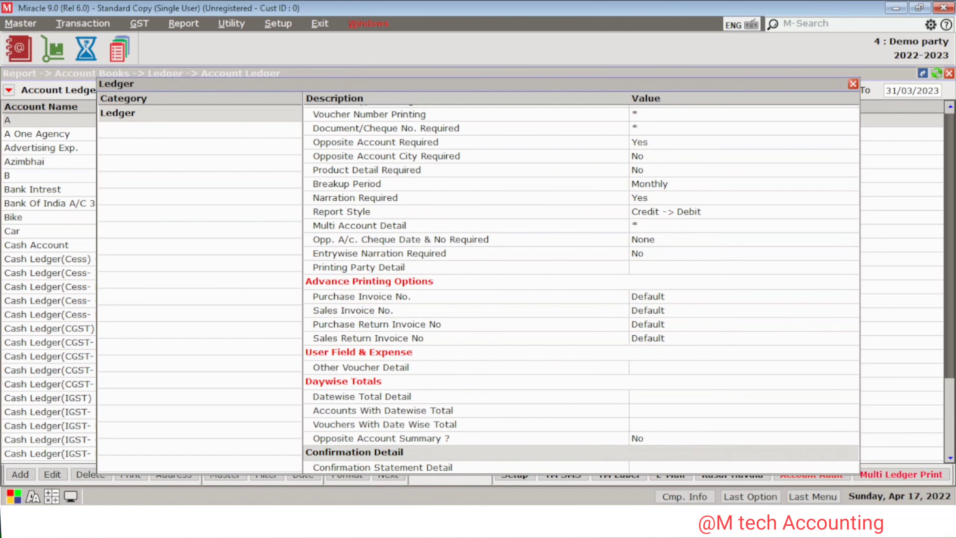
{"action": "key", "text": "Down"}
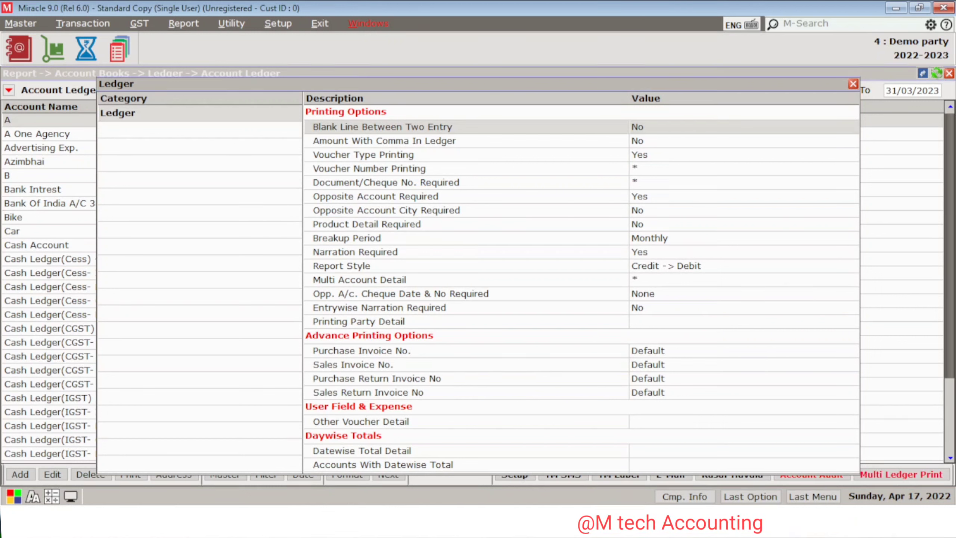
{"action": "key", "text": "Escape"}
{"action": "key", "text": "Return"}
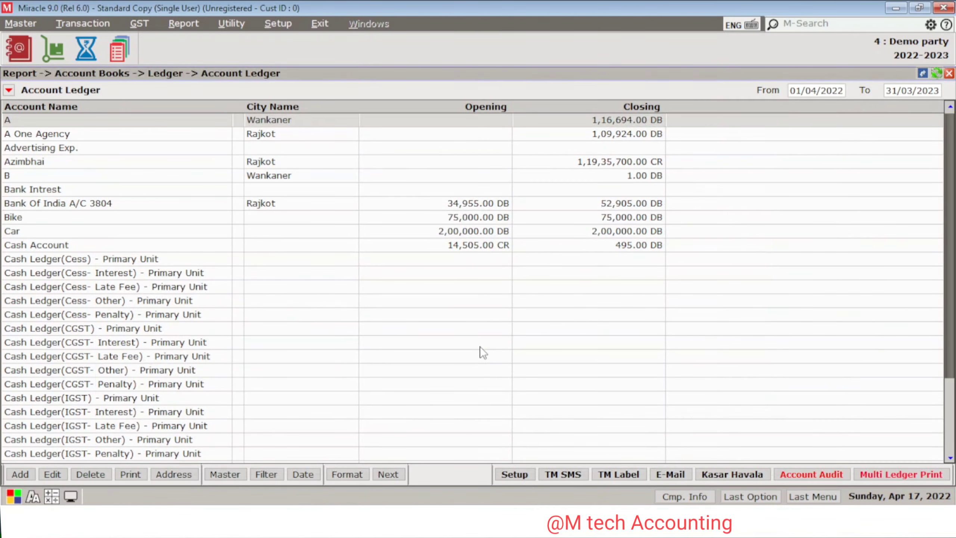
{"action": "left_click", "coordinate": [741, 478]}
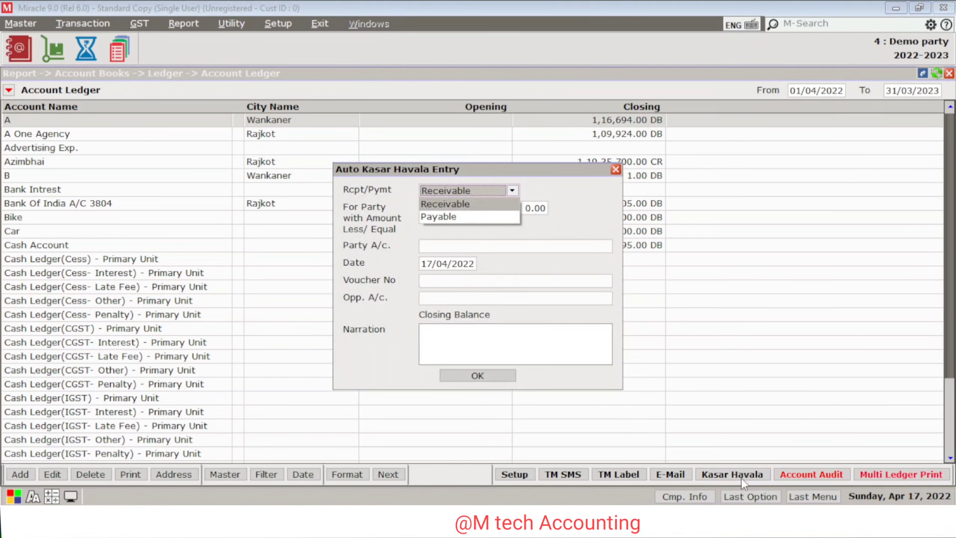
{"action": "key", "text": "Down"}
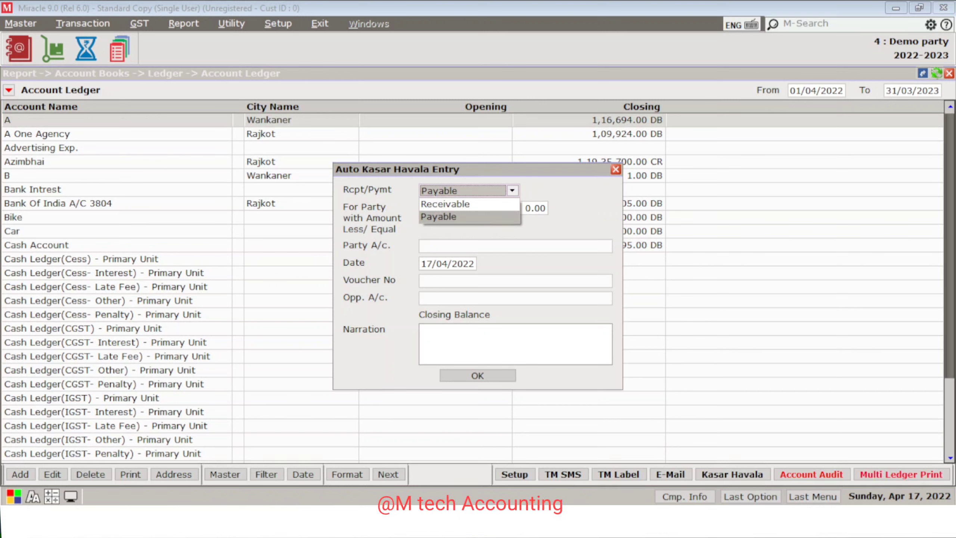
{"action": "key", "text": "Return"}
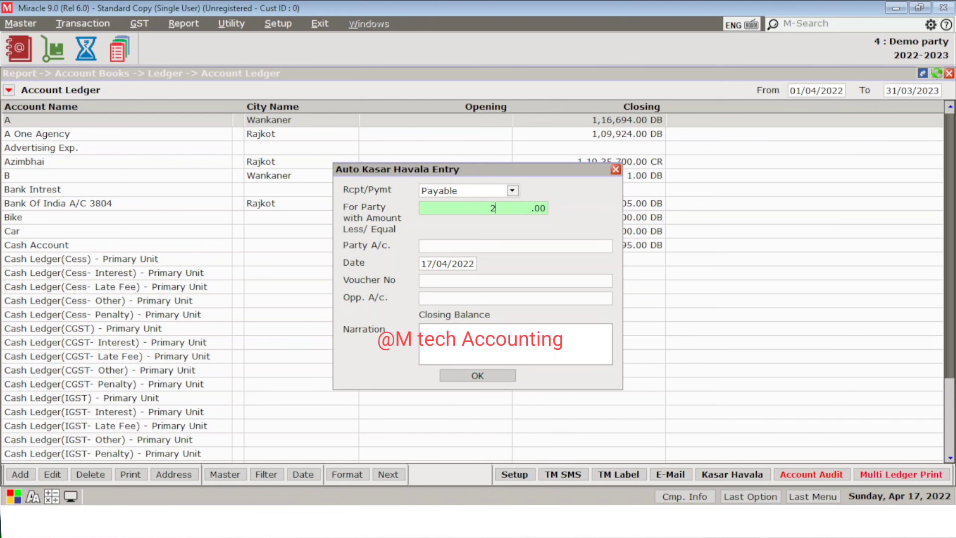
{"action": "type", "text": "2"}
{"action": "key", "text": "Return"}
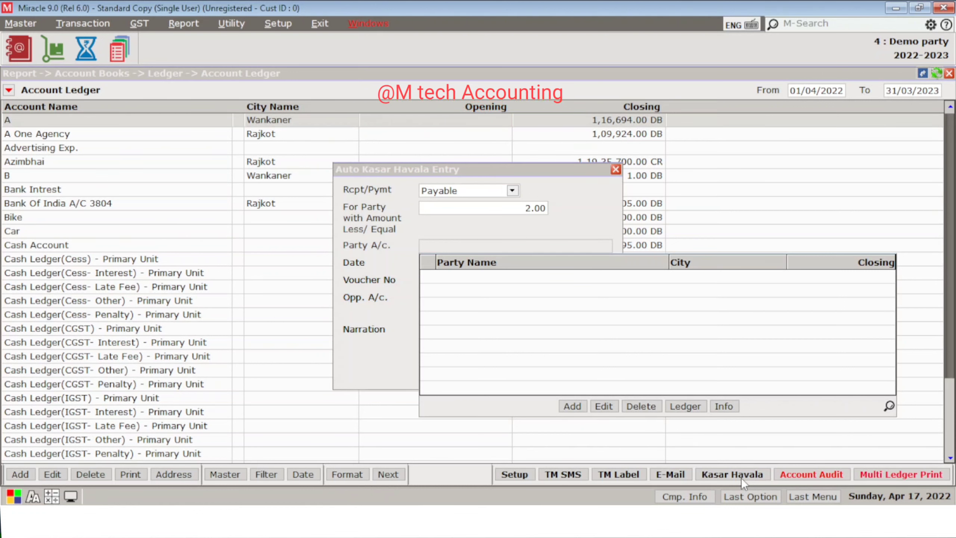
{"action": "key", "text": "Escape"}
Step: Start an Auto Kasar Havala Entry for Receivable with an amount limit of 1.00 and choose party B
{"action": "left_click", "coordinate": [740, 478]}
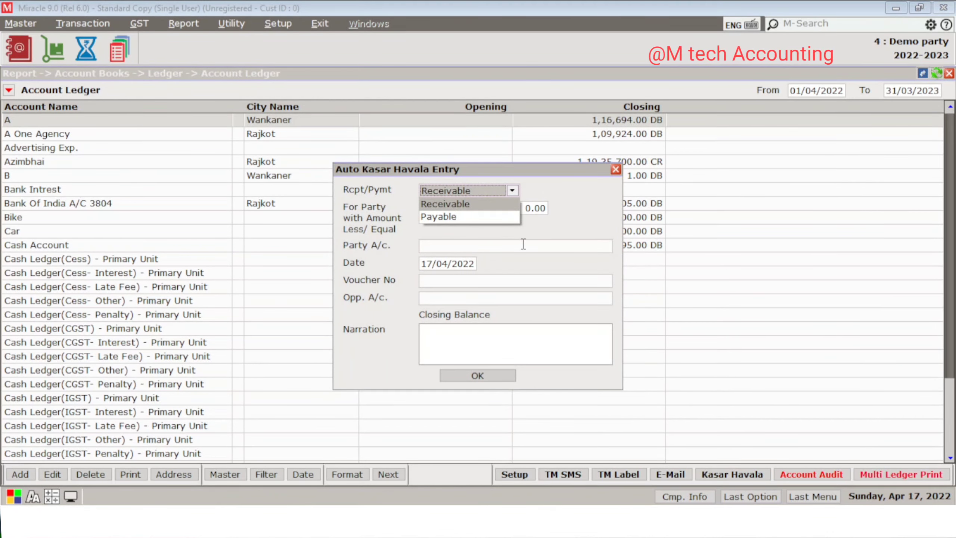
{"action": "key", "text": "Return"}
{"action": "type", "text": "1"}
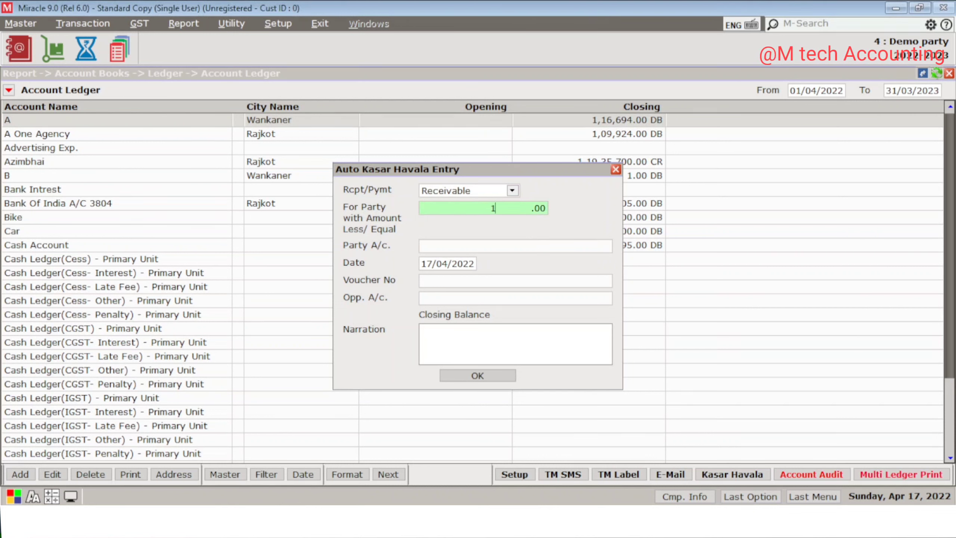
{"action": "key", "text": "Return"}
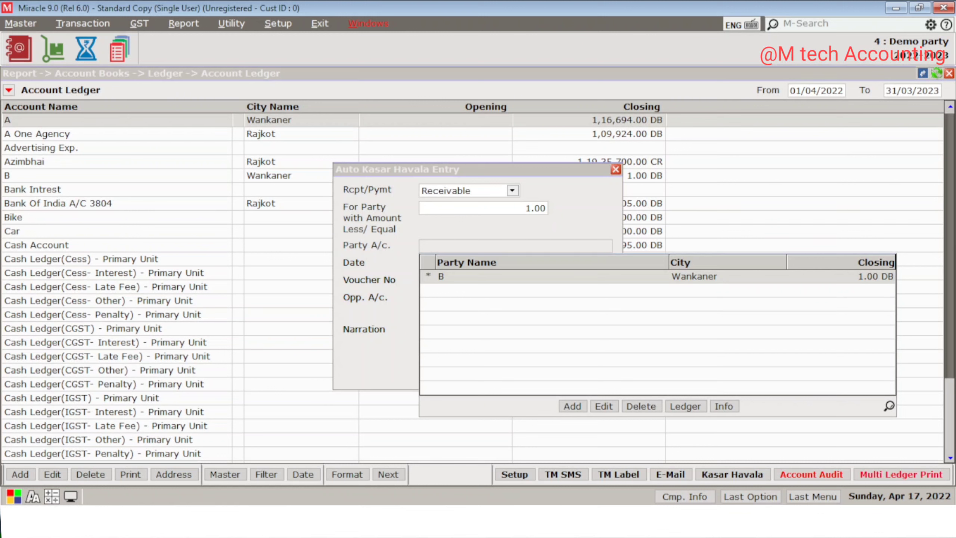
{"action": "key", "text": "Return"}
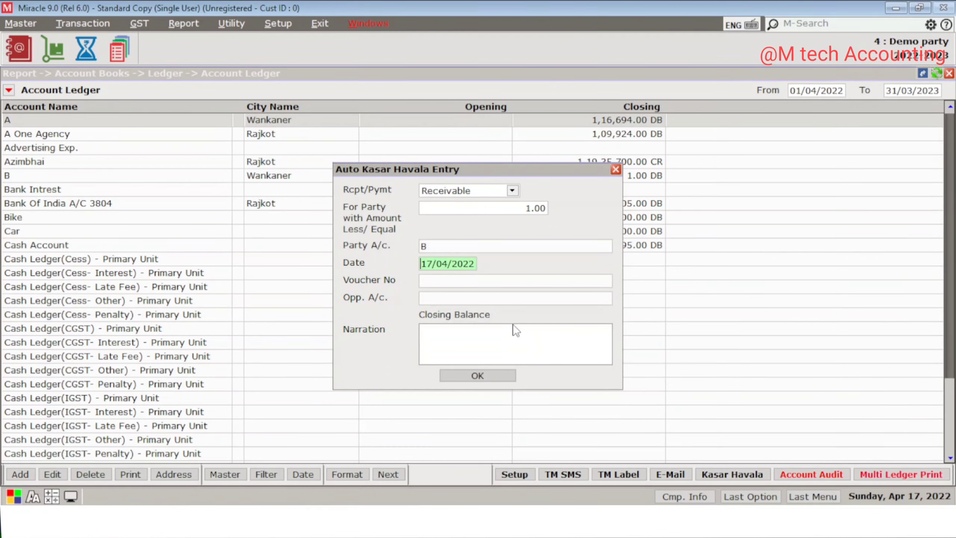
Step: Set Kasar A/c. as the opposite account, keep the date 17/04/2022, leave the narration blank and generate the voucher
{"action": "key", "text": "Return"}
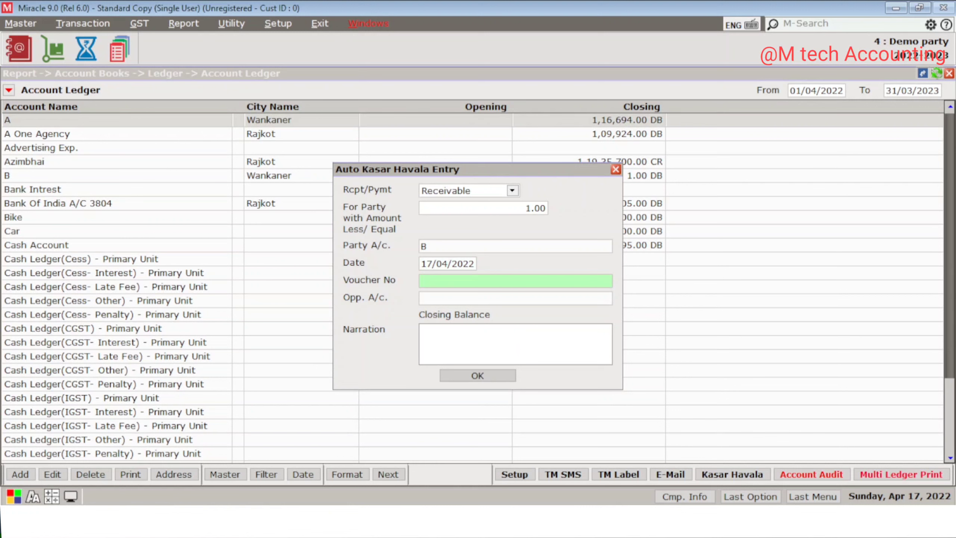
{"action": "key", "text": "Return"}
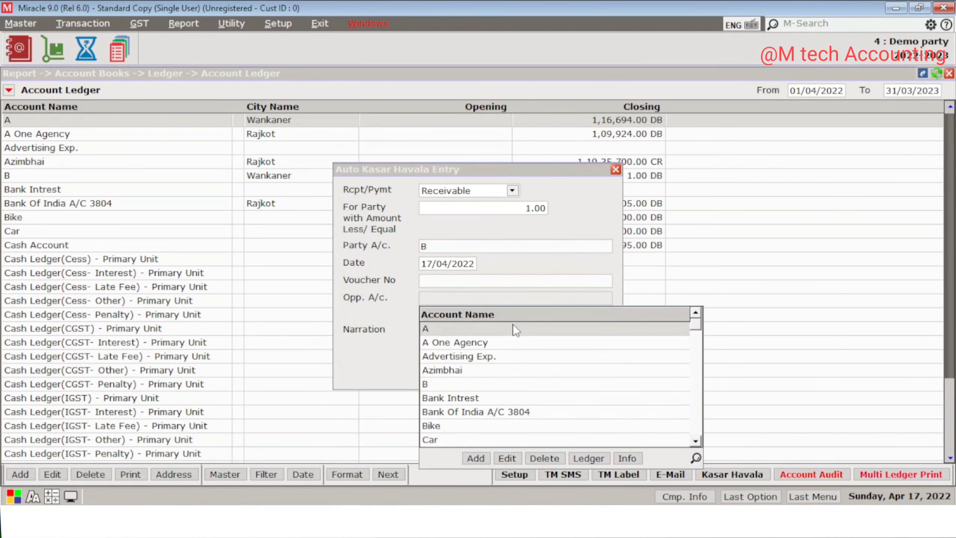
{"action": "type", "text": "KA"}
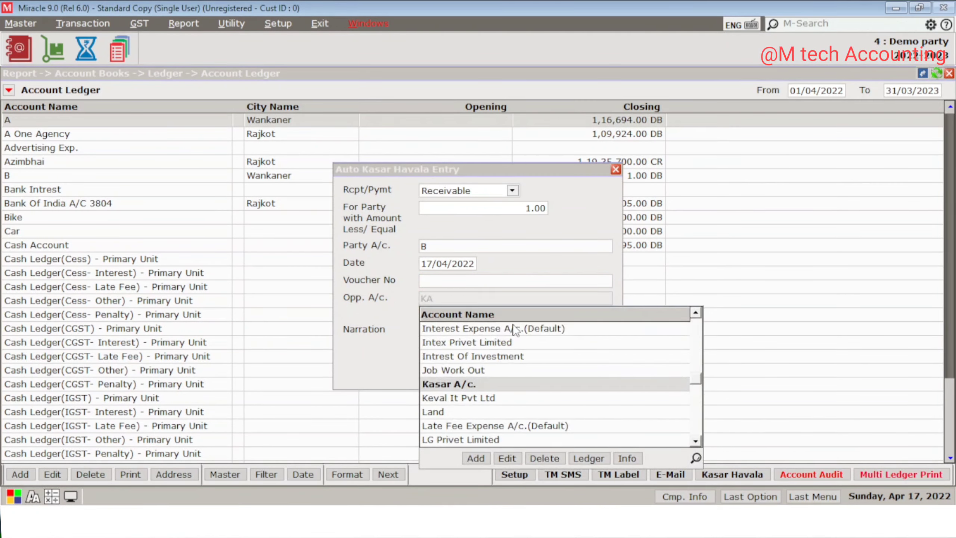
{"action": "key", "text": "Return"}
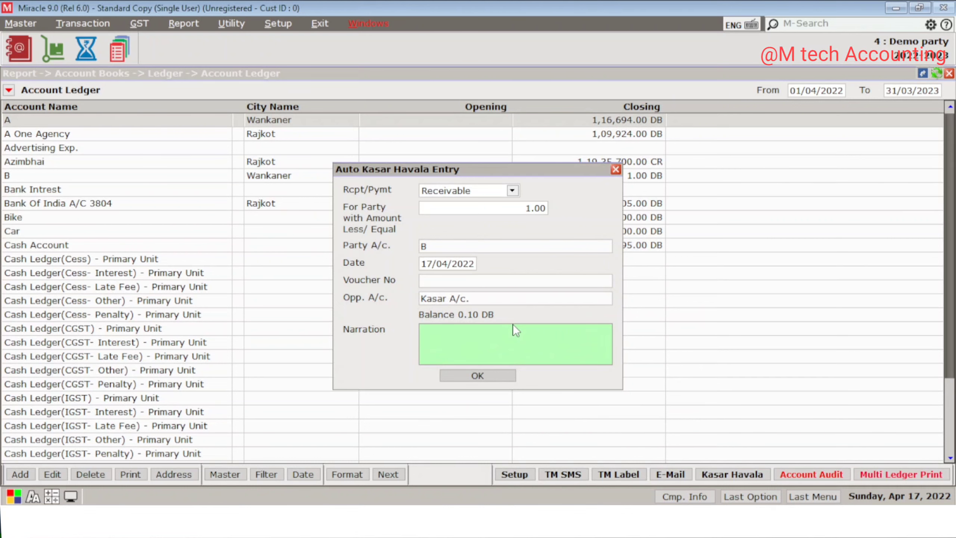
{"action": "key", "text": "Return"}
{"action": "key", "text": "Return"}
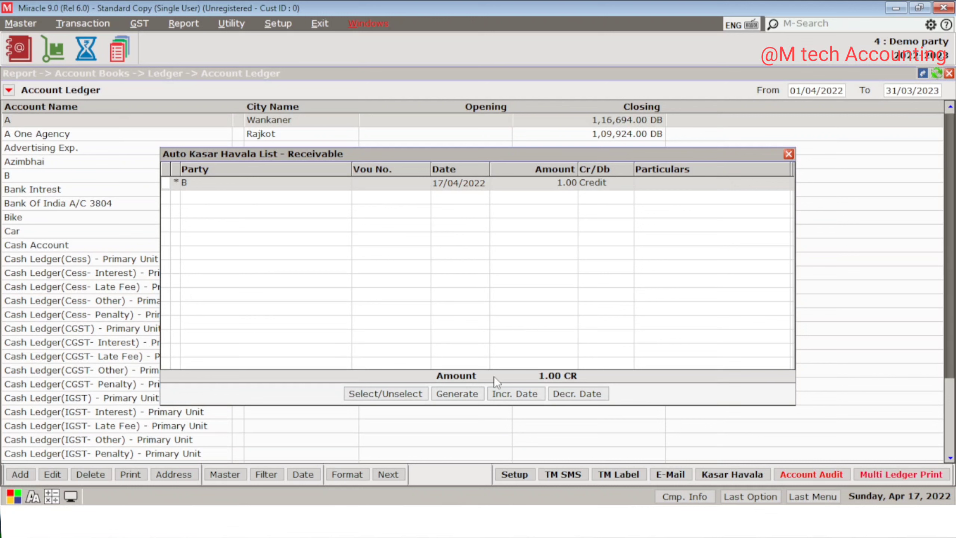
{"action": "left_click", "coordinate": [464, 396]}
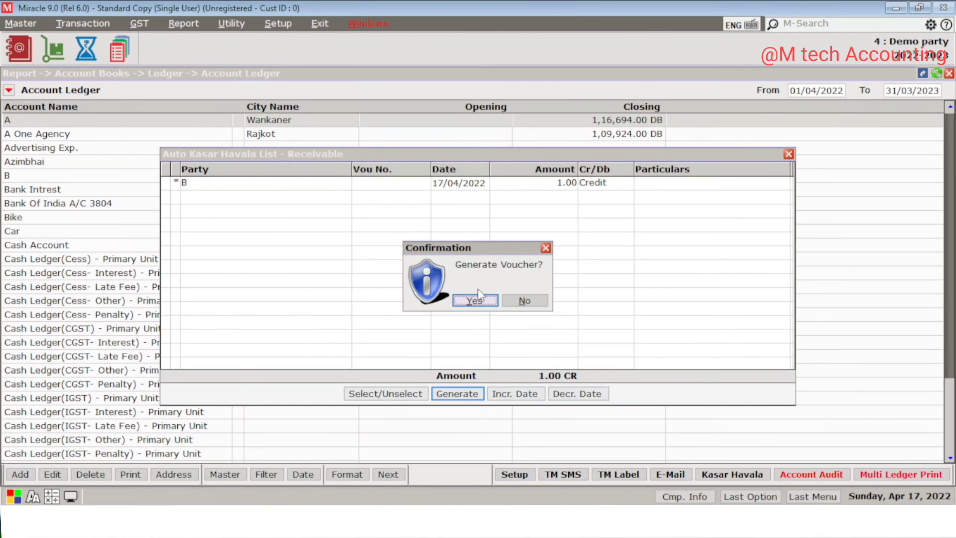
{"action": "left_click", "coordinate": [473, 301]}
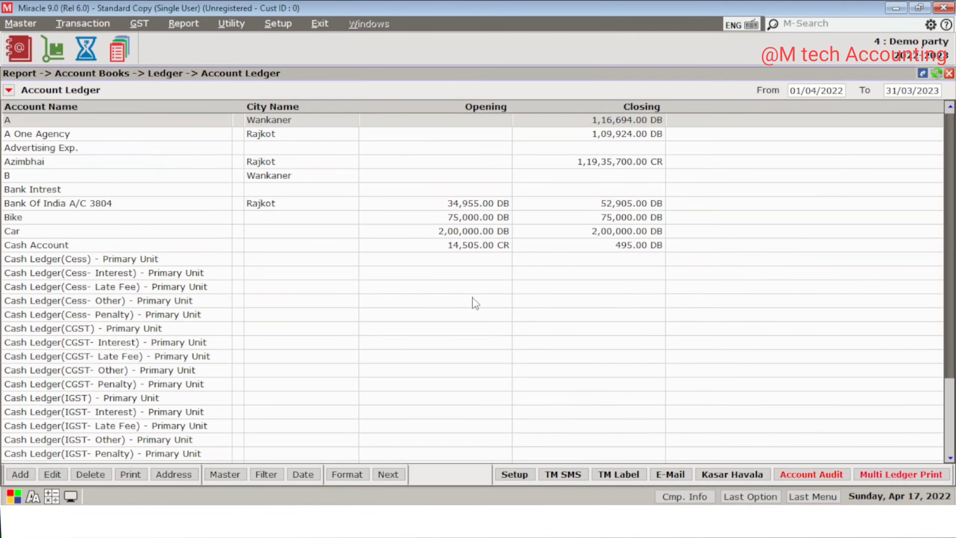
Step: Check the credit note and journal entries in party B's ledger, and return to the Account Ledger list
{"action": "key", "text": "Return"}
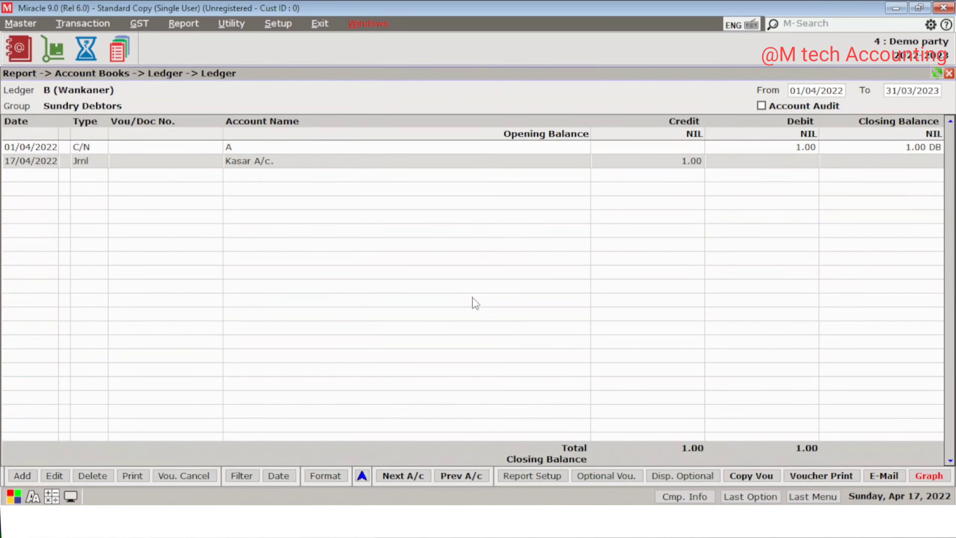
{"action": "left_click", "coordinate": [264, 147]}
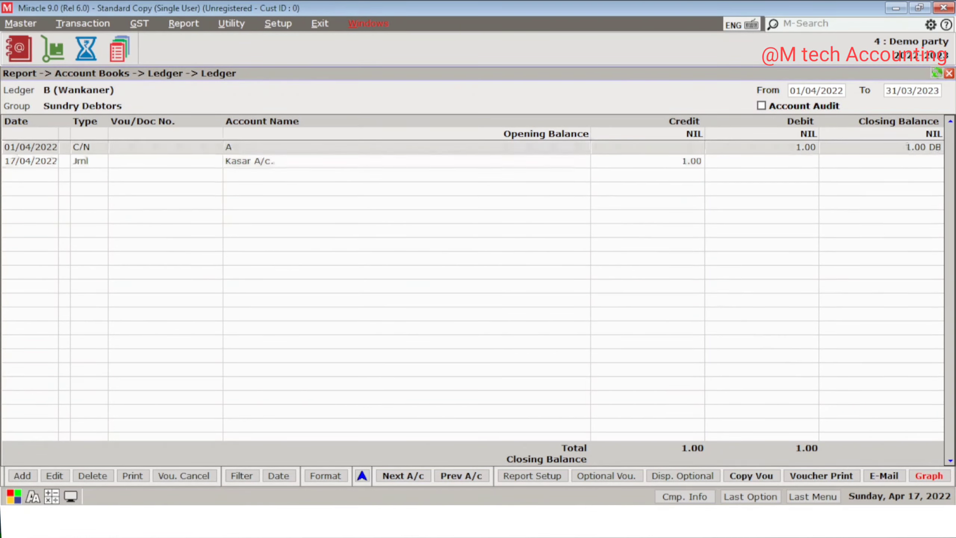
{"action": "key", "text": "Escape"}
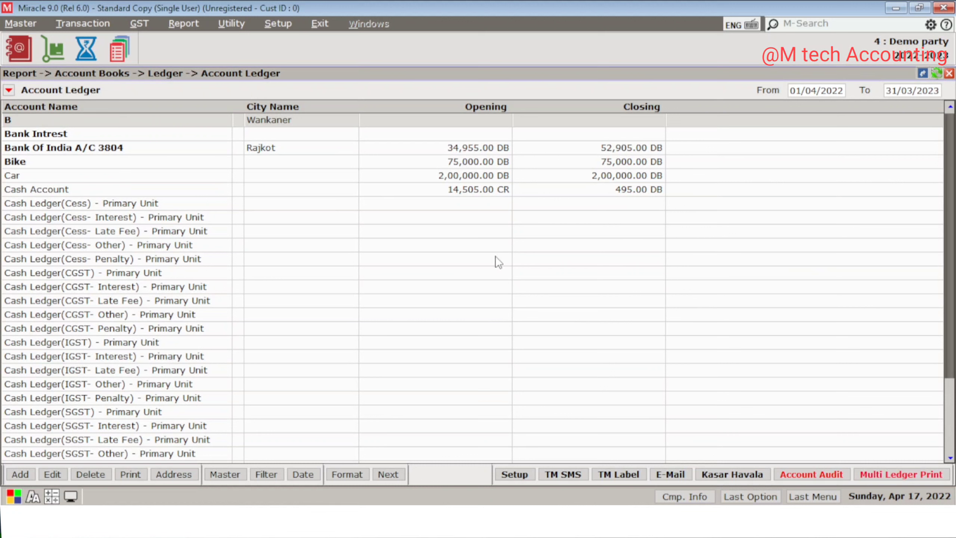
Step: Mark the Bank Intrest account as audited
{"action": "left_click", "coordinate": [331, 138]}
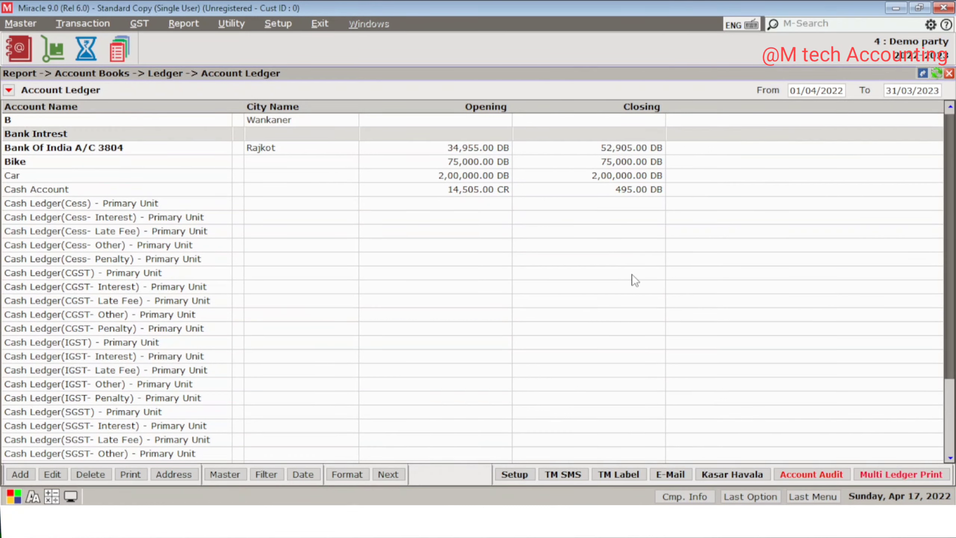
{"action": "left_click", "coordinate": [803, 473]}
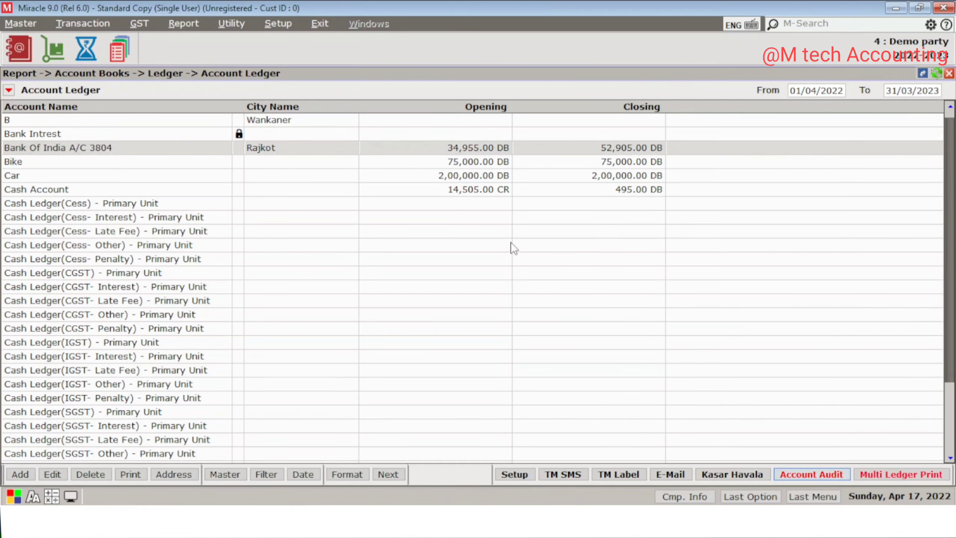
Step: Try to add a Cash - Bank receipt of 23.00 from the audited Bank Intrest account's ledger
{"action": "key", "text": "Up"}
{"action": "key", "text": "Return"}
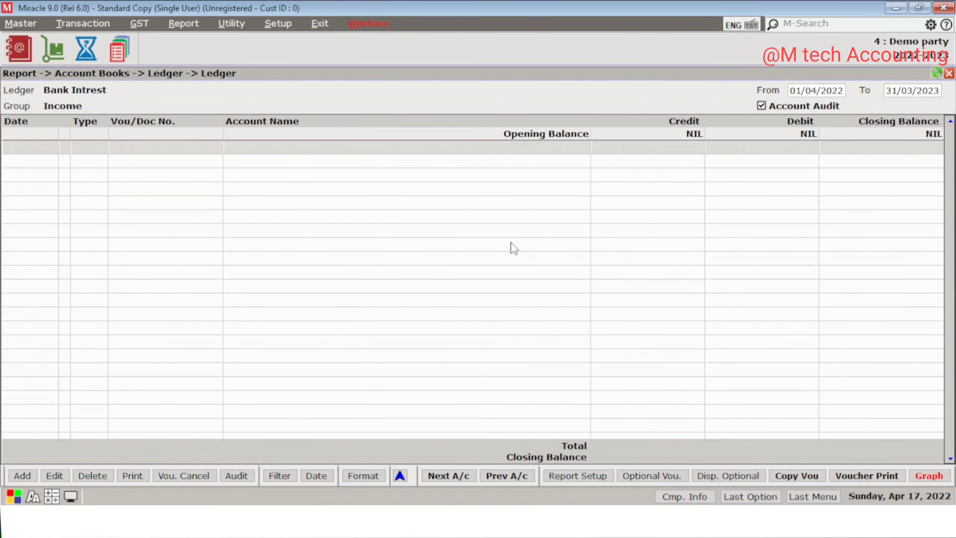
{"action": "key", "text": "Insert"}
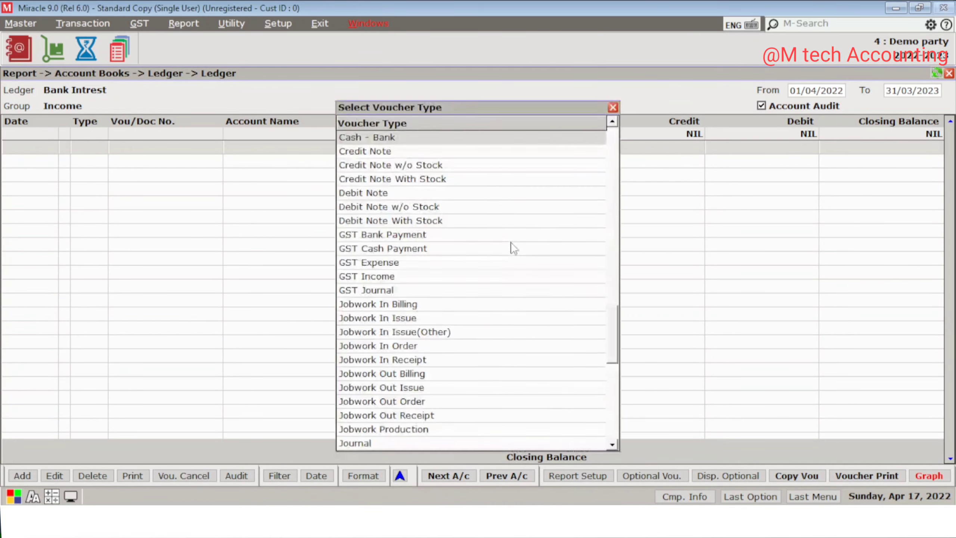
{"action": "key", "text": "Return"}
{"action": "key", "text": "Return"}
{"action": "key", "text": "Return"}
{"action": "key", "text": "Return"}
{"action": "key", "text": "Return"}
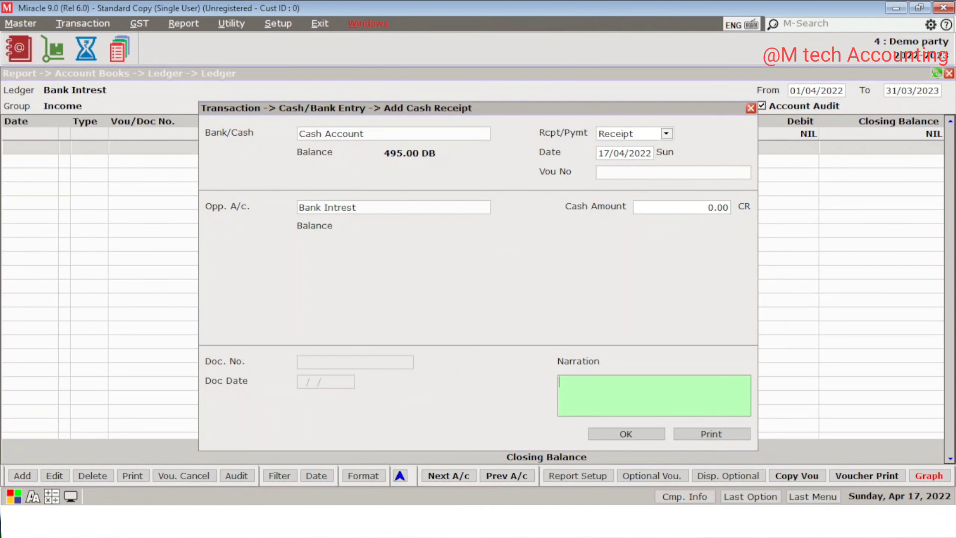
{"action": "key", "text": "Up"}
{"action": "type", "text": "23"}
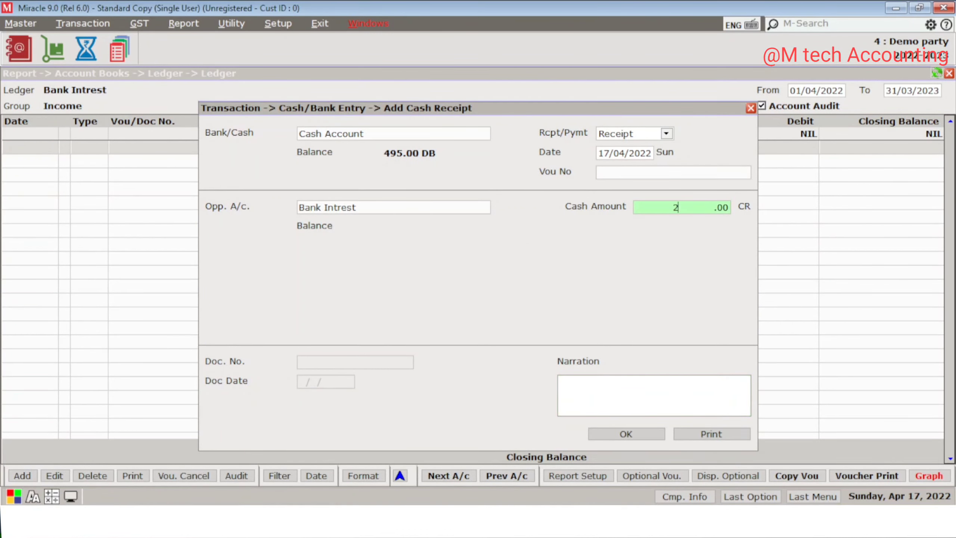
{"action": "key", "text": "Return"}
{"action": "key", "text": "Return"}
{"action": "key", "text": "Return"}
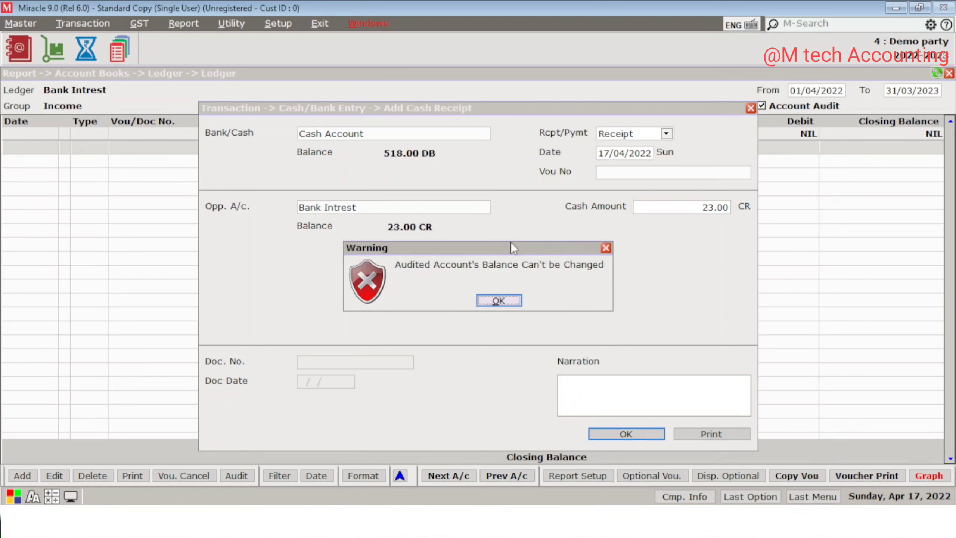
Step: Discard the unsaved cash receipt and leave the Bank Intrest ledger
{"action": "key", "text": "Return"}
{"action": "key", "text": "Escape"}
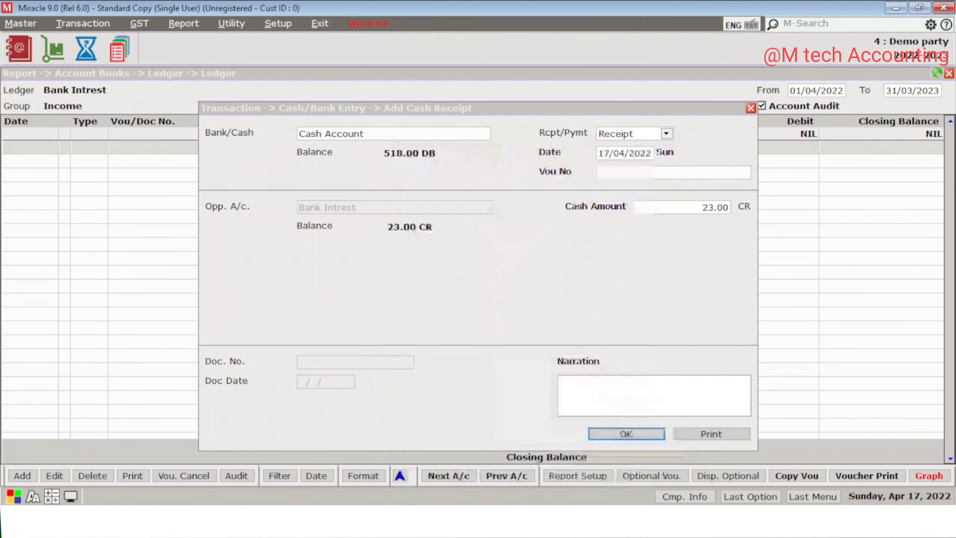
{"action": "key", "text": "Escape"}
{"action": "key", "text": "Return"}
{"action": "key", "text": "Escape"}
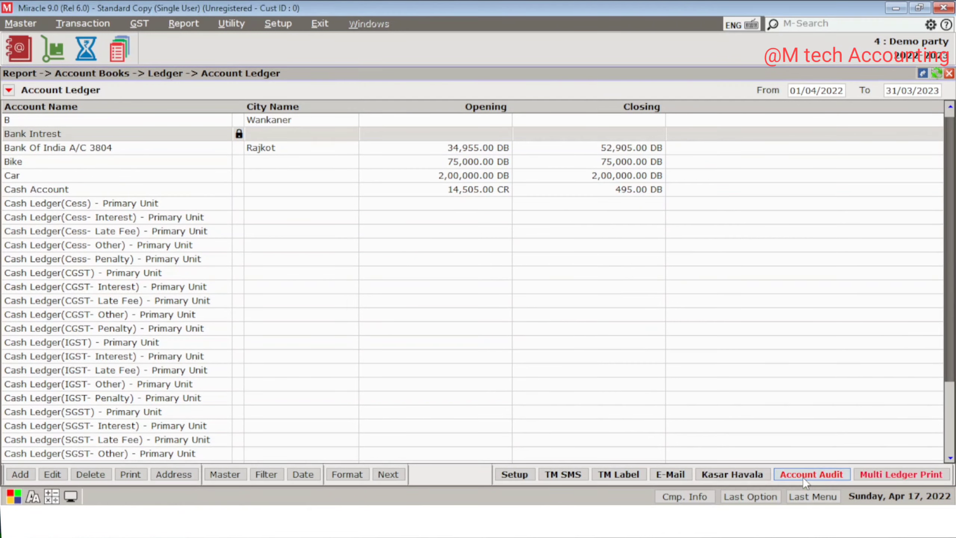
Step: Remove the audit mark from the Bank Intrest account and close the Account Ledger report
{"action": "key", "text": "Down"}
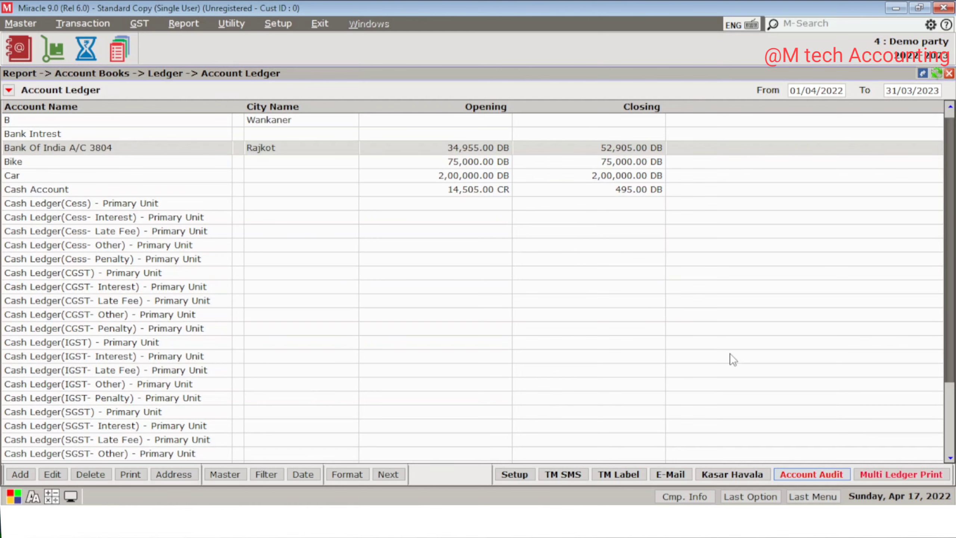
{"action": "key", "text": "Escape"}
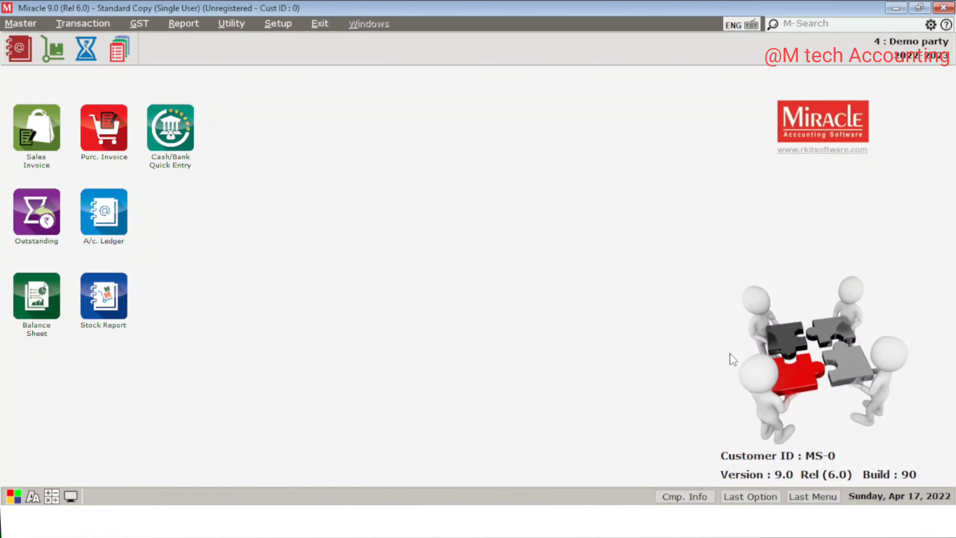